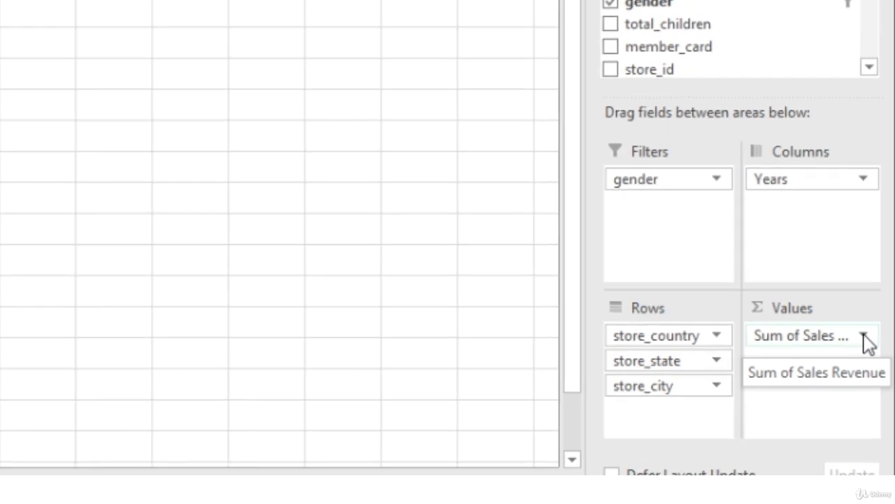
# Open the value field settings of Sum of Sales Revenue and choose Count as the summary calculation.
pyautogui.click(865, 338)
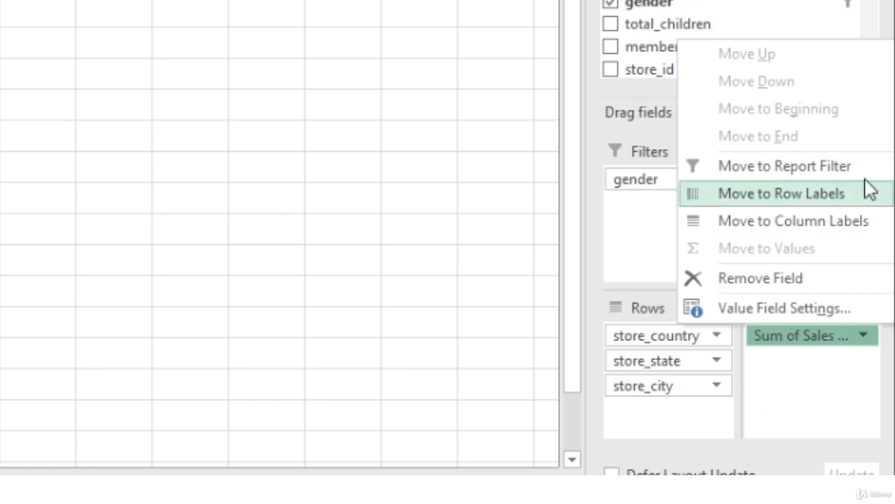
pyautogui.click(803, 308)
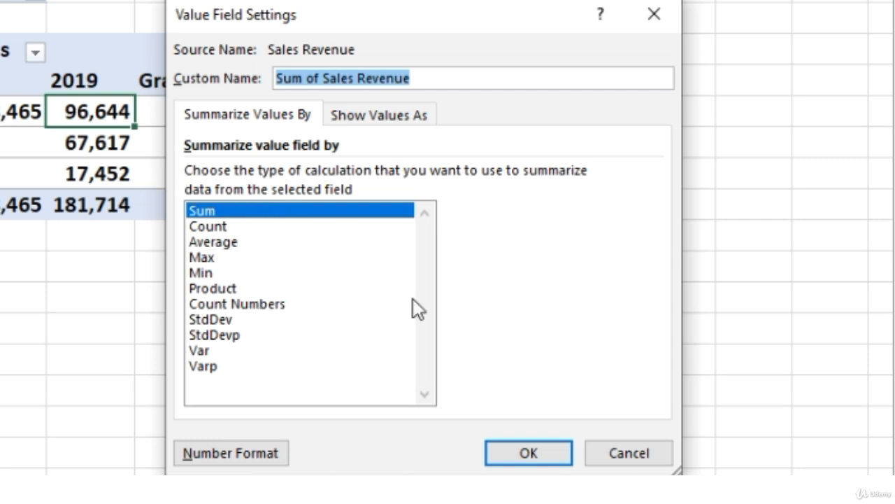
pyautogui.click(260, 226)
pyautogui.click(266, 210)
pyautogui.click(272, 226)
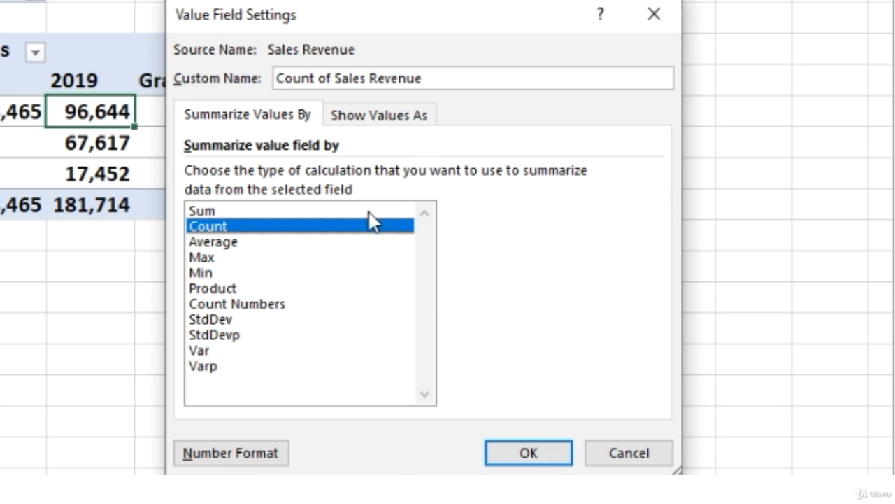
# Show the Sales Revenue values as % of Grand Total and apply the value field settings to the pivot table.
pyautogui.click(389, 115)
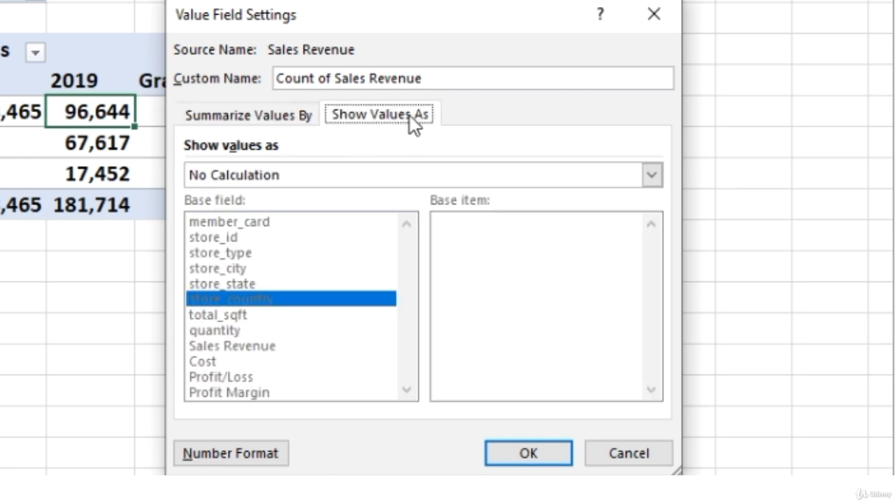
pyautogui.click(649, 177)
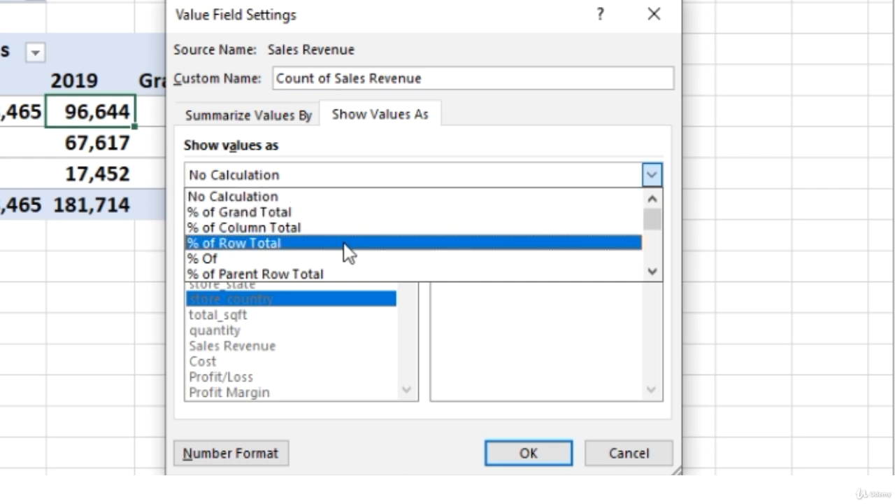
pyautogui.click(294, 212)
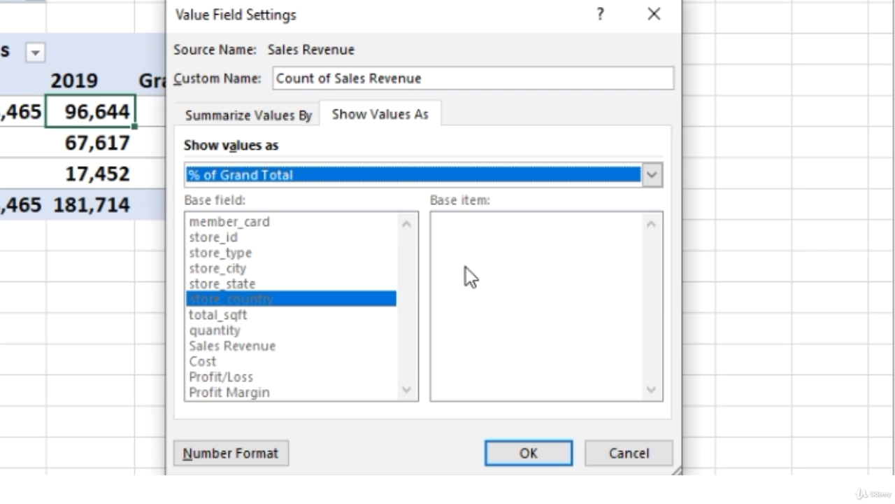
pyautogui.moveTo(401, 10); pyautogui.dragTo(480, 7)
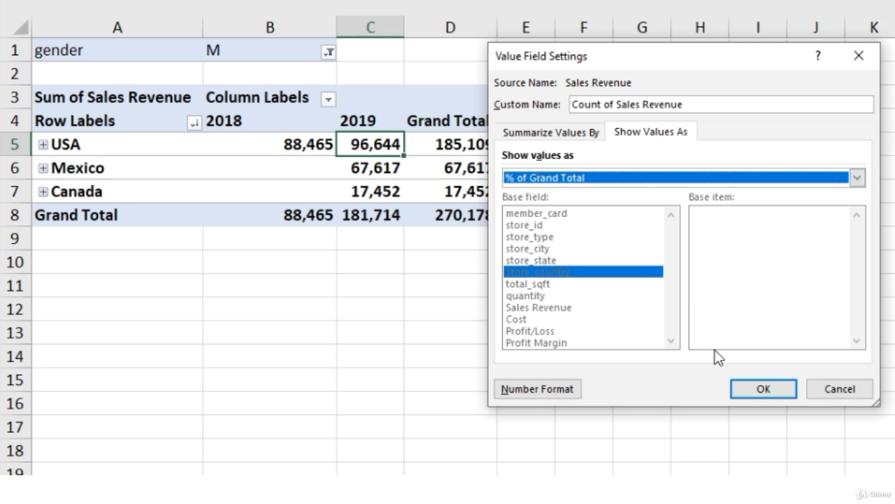
pyautogui.click(764, 389)
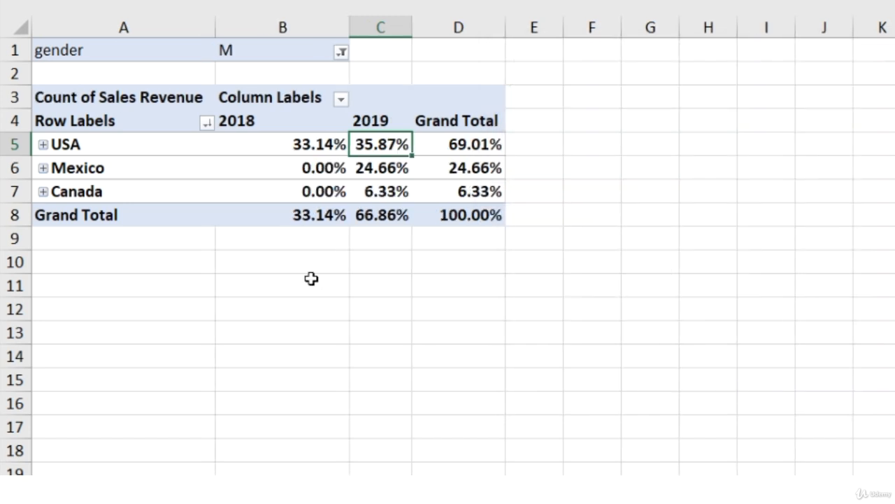
# Examine the 2018 and 2019 percentages for USA, Mexico and Canada and the 2019 column total in the pivot table.
pyautogui.click(399, 172)
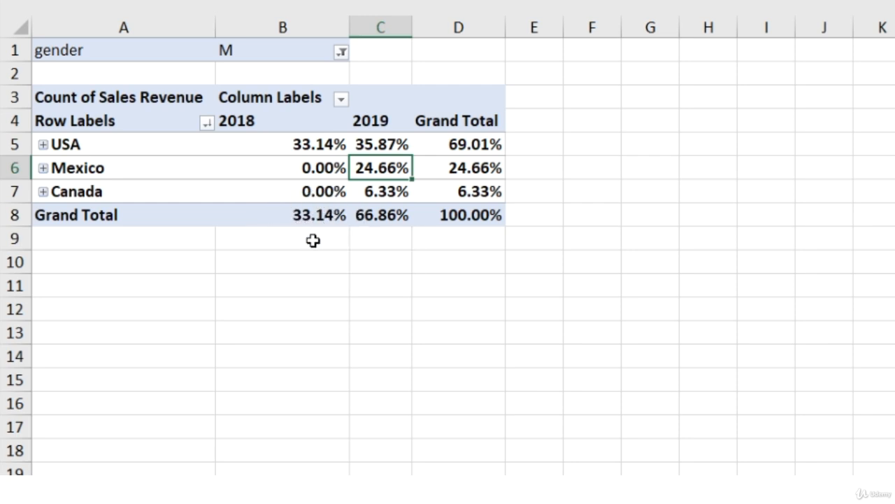
pyautogui.click(307, 144)
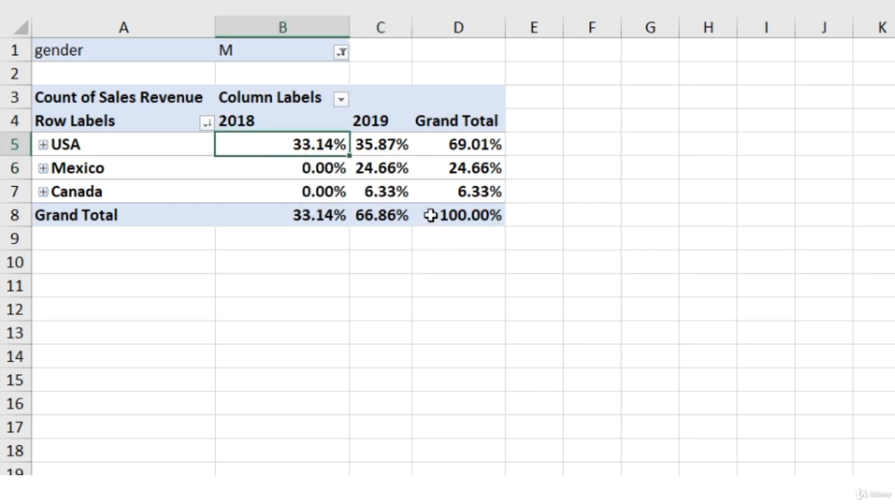
pyautogui.click(397, 219)
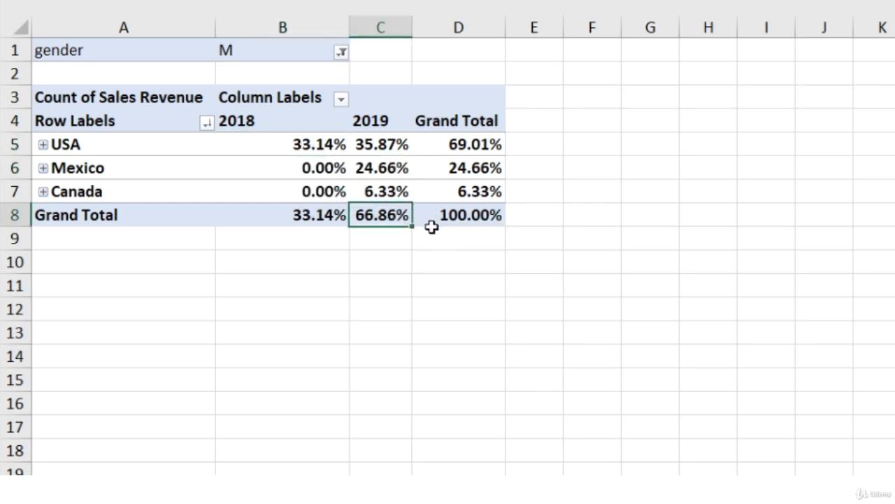
pyautogui.press('Up')
pyautogui.press('Up')
pyautogui.click(396, 145)
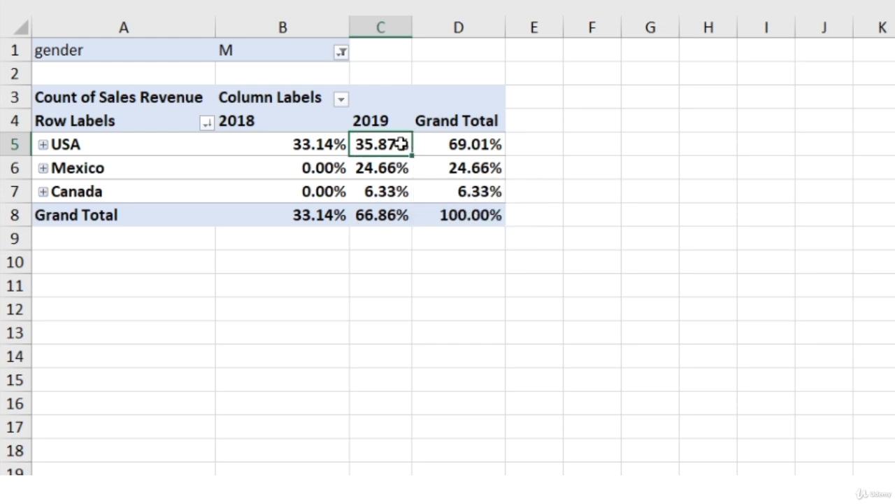
pyautogui.click(388, 176)
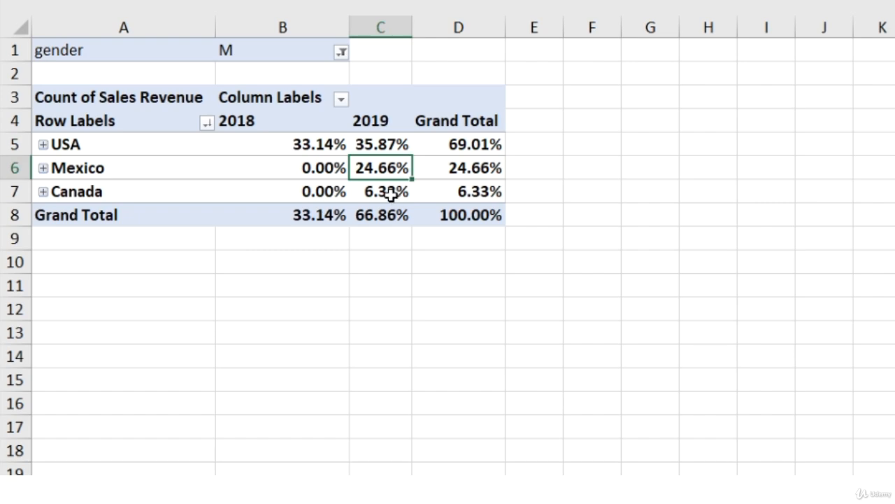
pyautogui.click(392, 193)
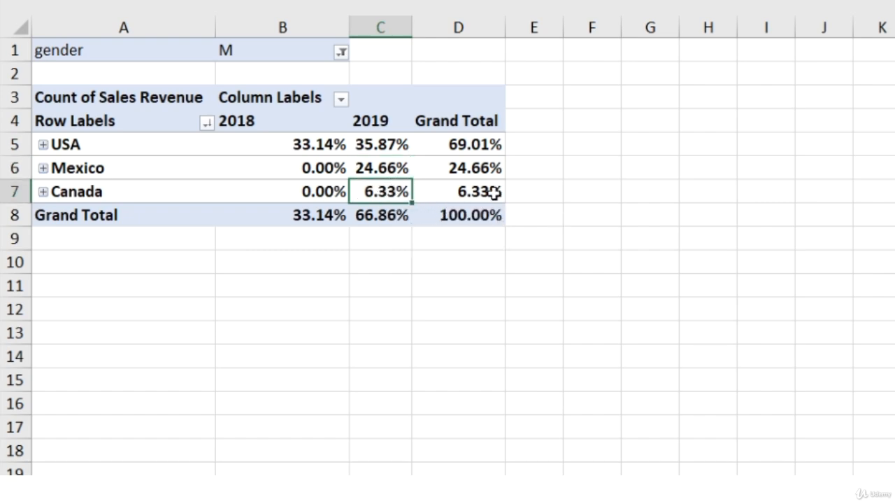
# Reopen the value field settings of Count of Sales Revenue and review the Show Values As calculations from No Calculation through Index.
pyautogui.click(883, 394)
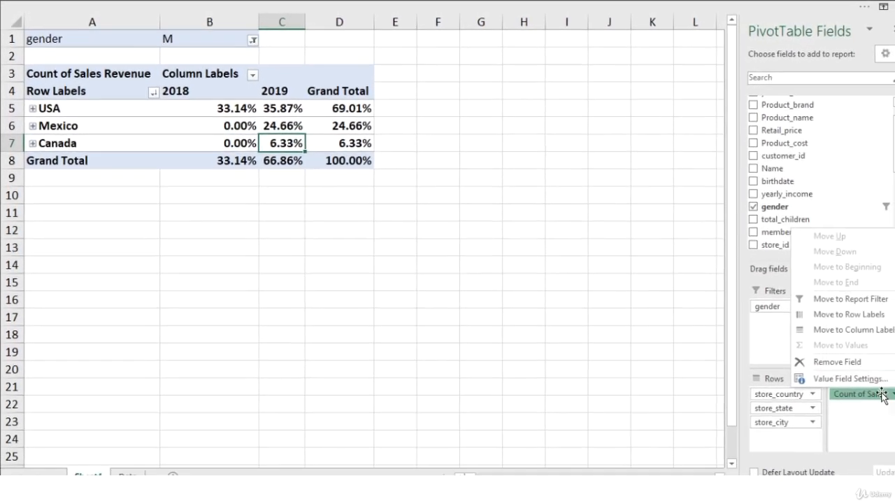
pyautogui.click(843, 378)
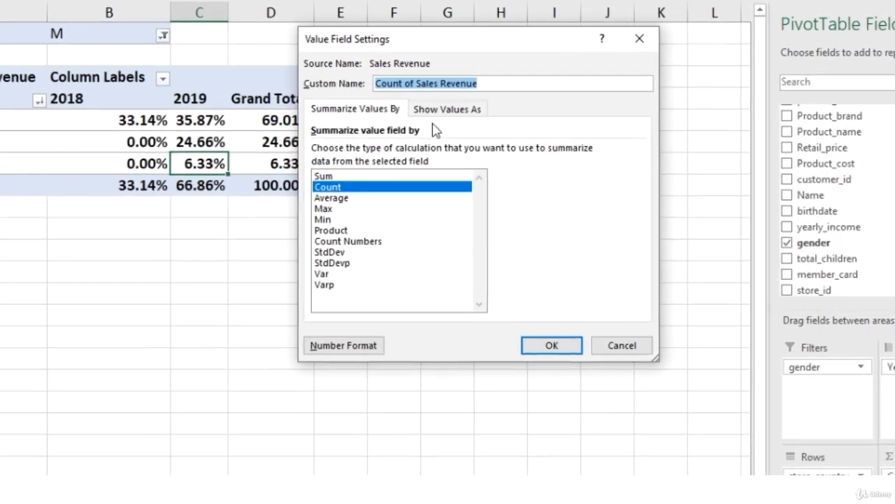
pyautogui.click(448, 109)
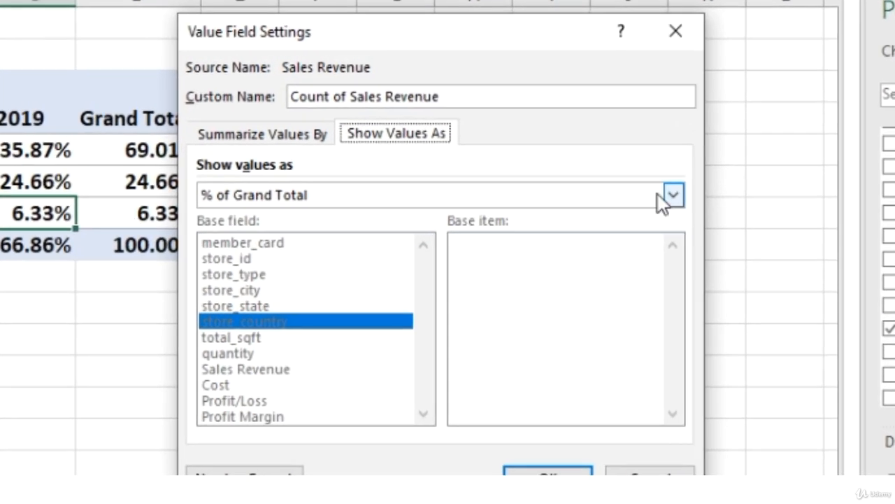
pyautogui.click(673, 196)
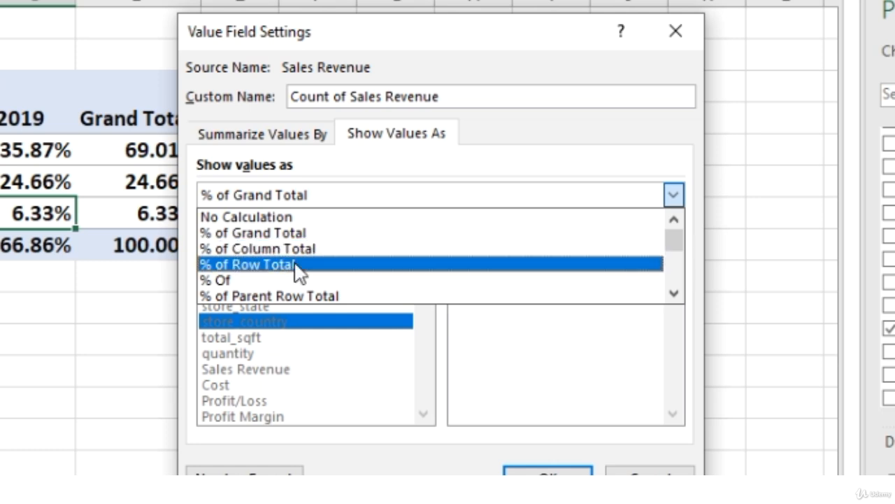
pyautogui.click(432, 50)
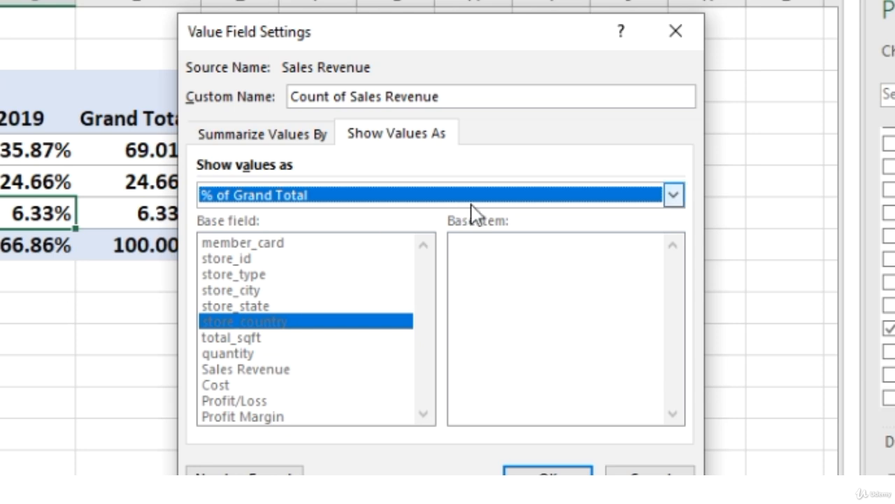
pyautogui.click(676, 197)
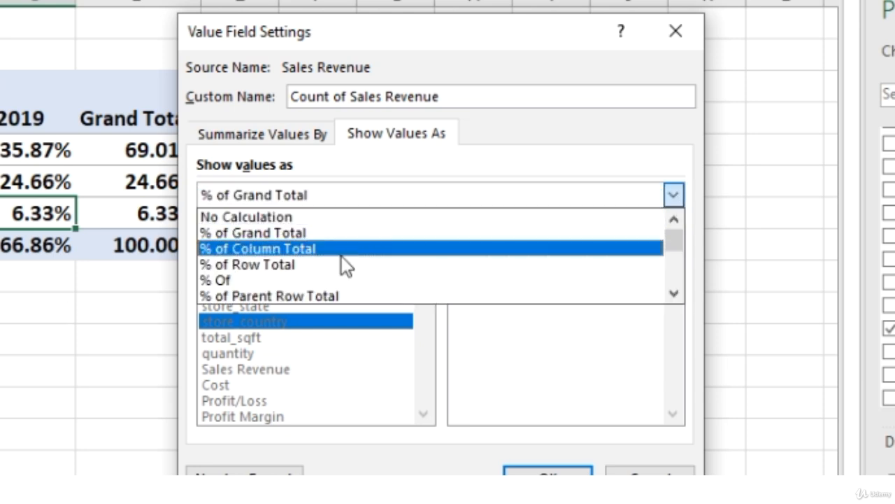
pyautogui.scroll(-2, 341, 256)
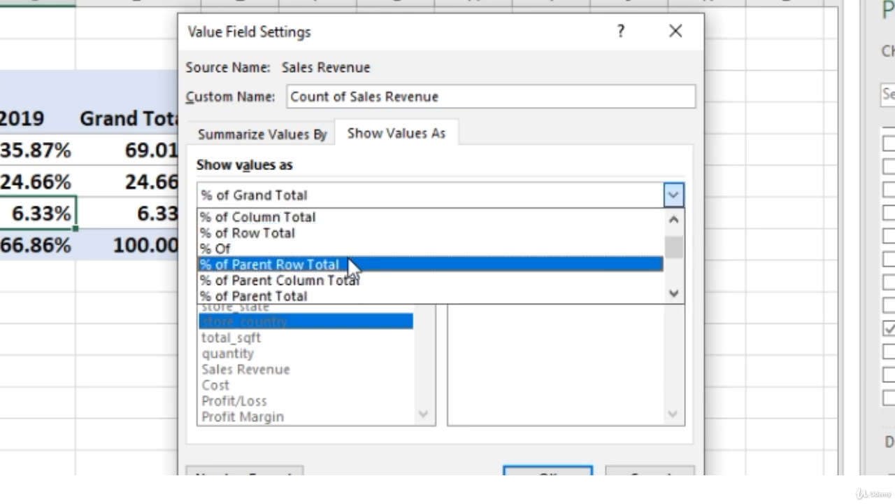
pyautogui.scroll(-2, 349, 266)
pyautogui.scroll(-1, 348, 258)
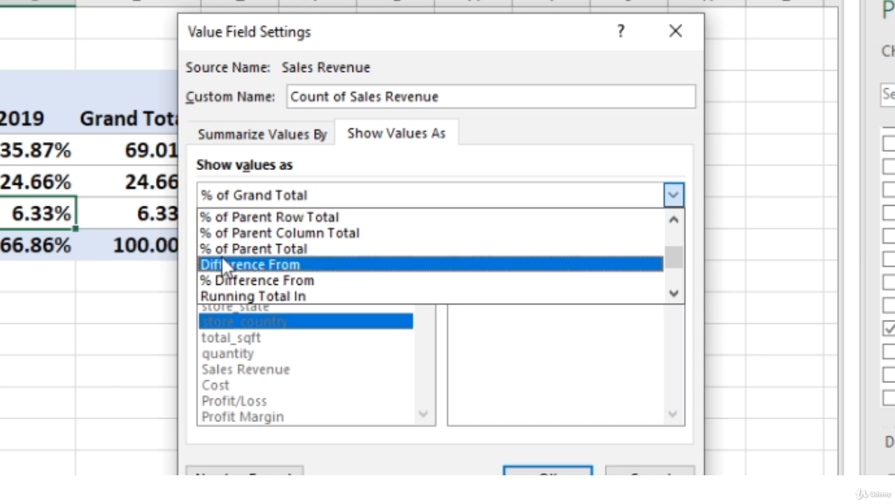
pyautogui.scroll(-1, 294, 281)
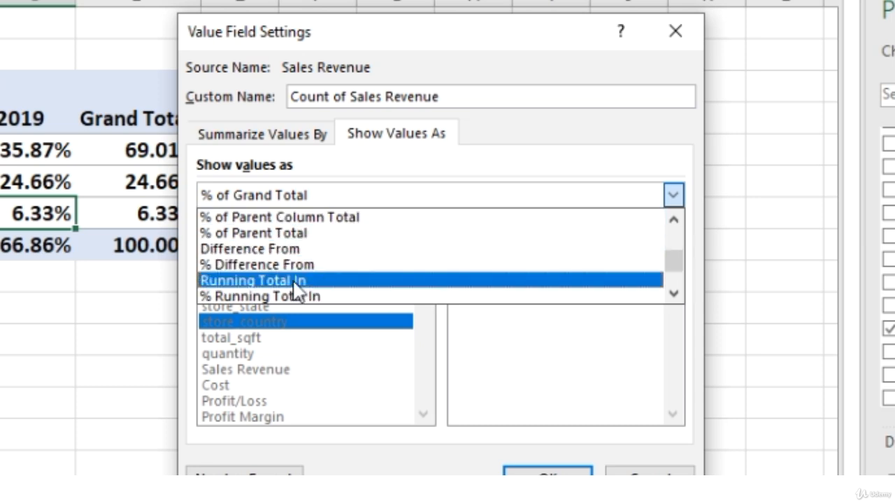
pyautogui.scroll(-1, 343, 280)
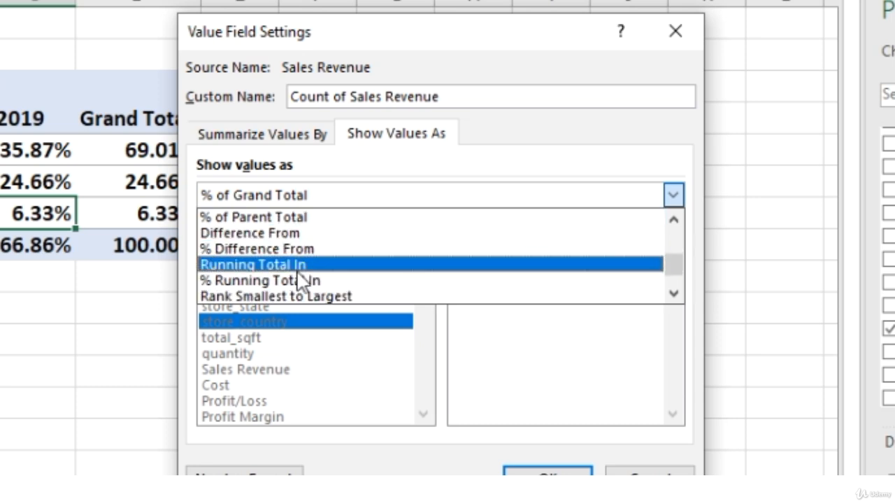
pyautogui.scroll(-1, 301, 280)
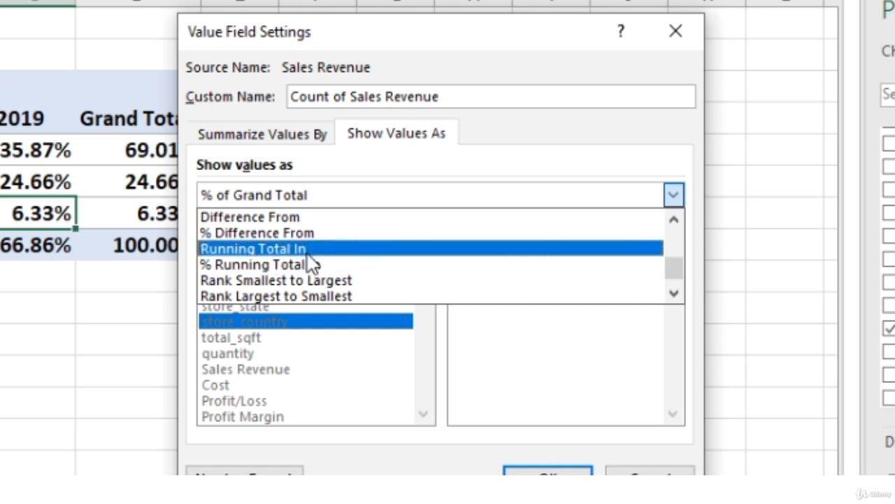
pyautogui.scroll(-1, 313, 263)
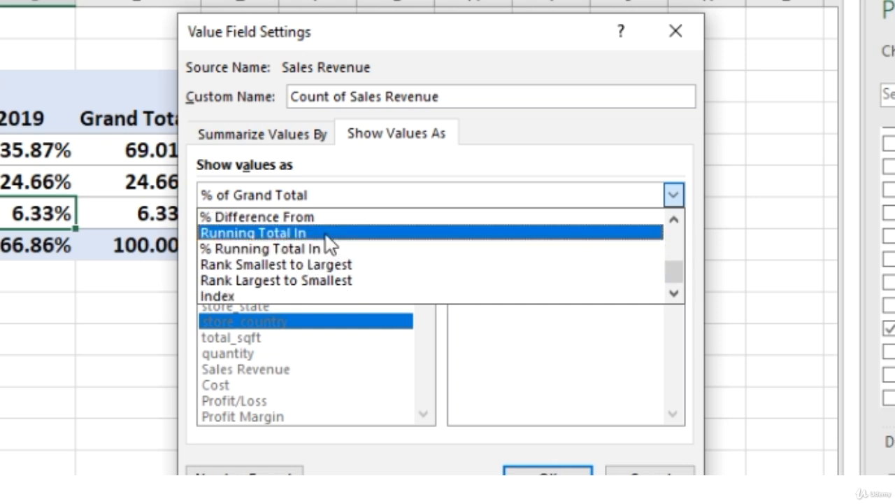
pyautogui.scroll(2, 321, 272)
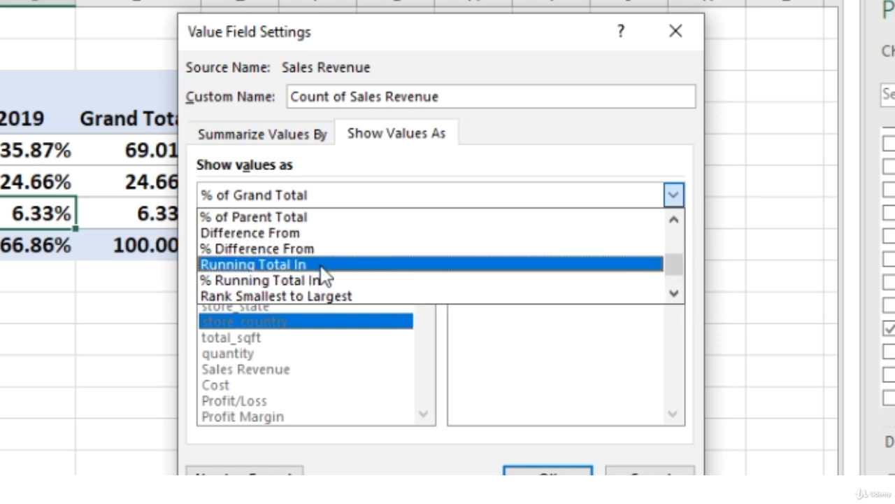
pyautogui.scroll(2, 351, 259)
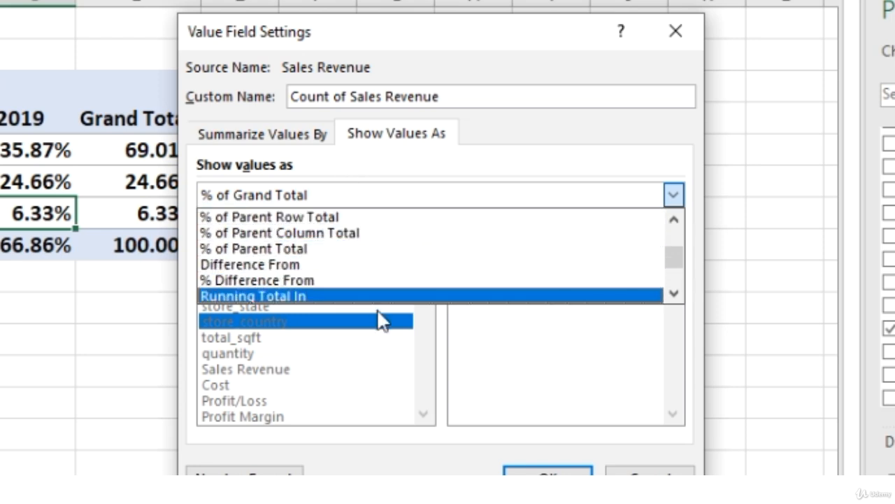
pyautogui.scroll(-2, 369, 300)
pyautogui.scroll(3, 360, 282)
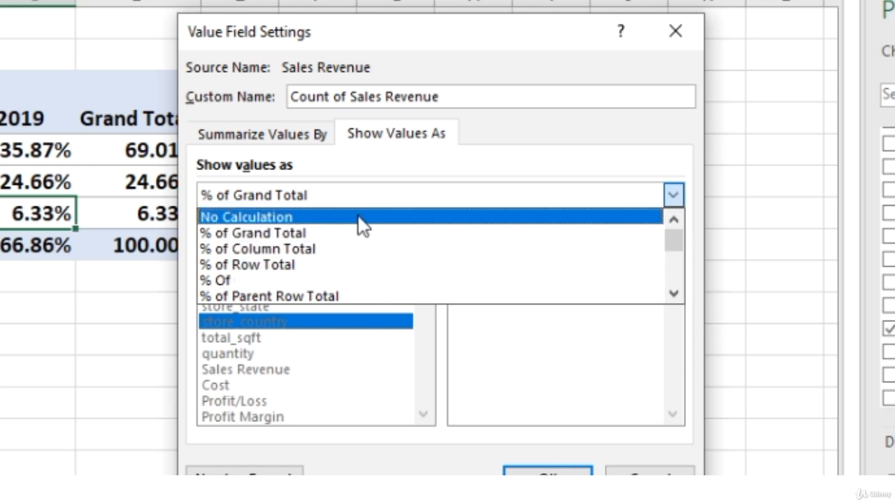
# Summarize Sales Revenue by Sum, show its values with No Calculation, and apply the settings to the pivot table.
pyautogui.click(238, 133)
pyautogui.click(230, 233)
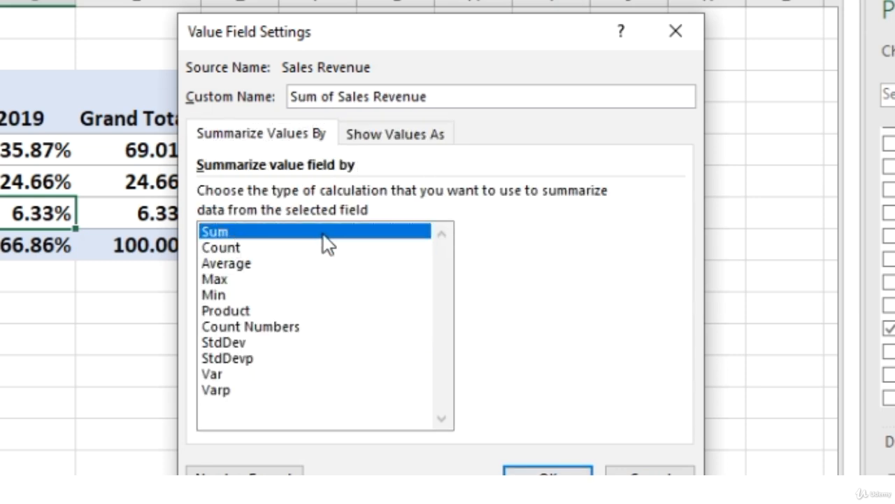
pyautogui.click(390, 133)
pyautogui.click(668, 196)
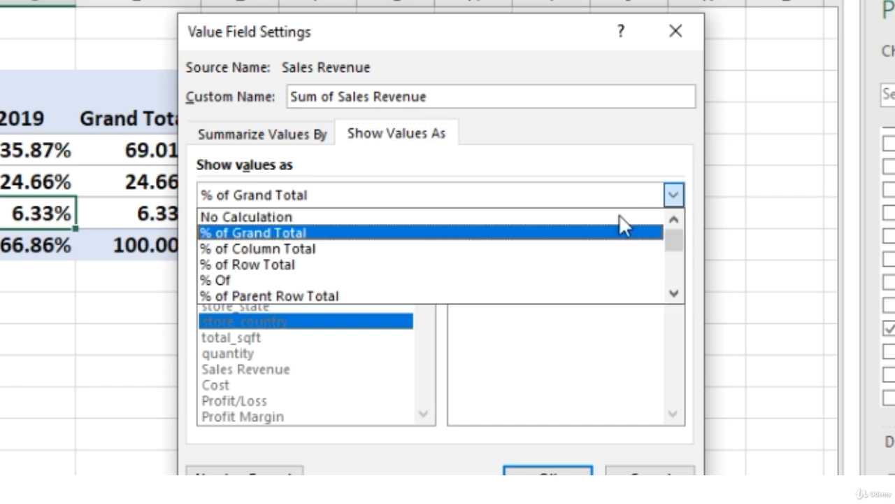
pyautogui.click(308, 210)
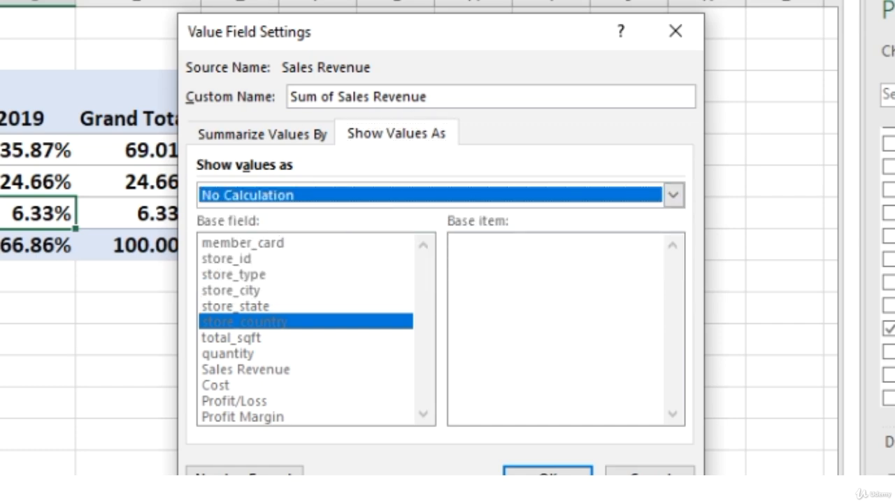
pyautogui.click(548, 472)
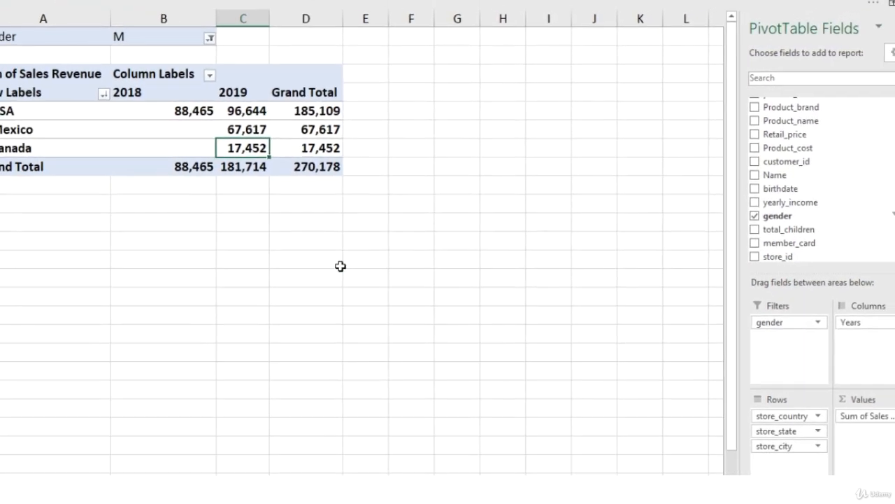